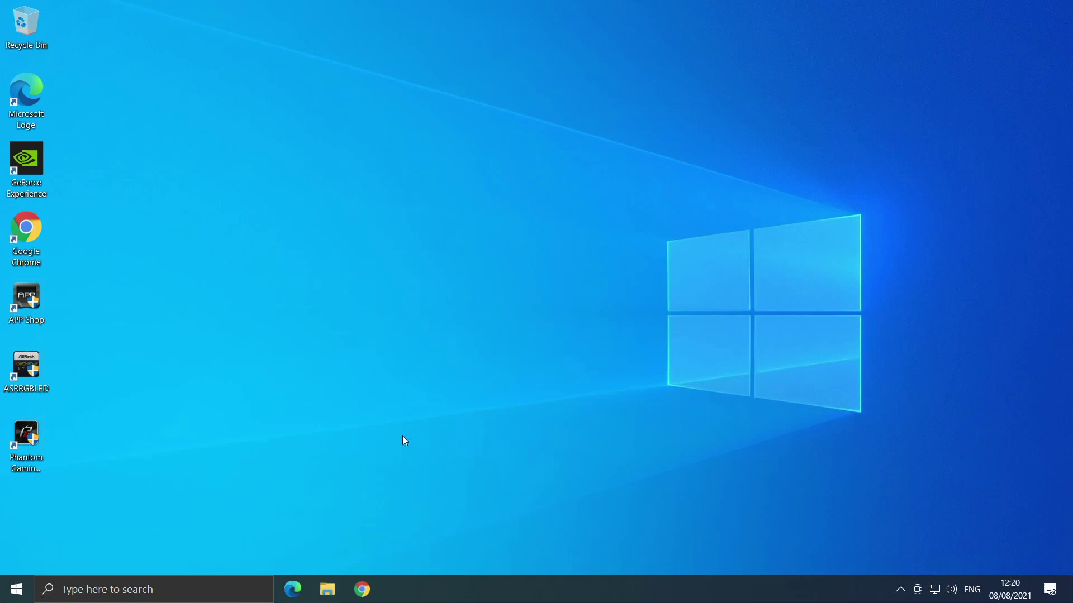
Step: Bring up the Format dialog for the ESD-USB (D:) drive from File Explorer
{"action": "left_click", "coordinate": [326, 591]}
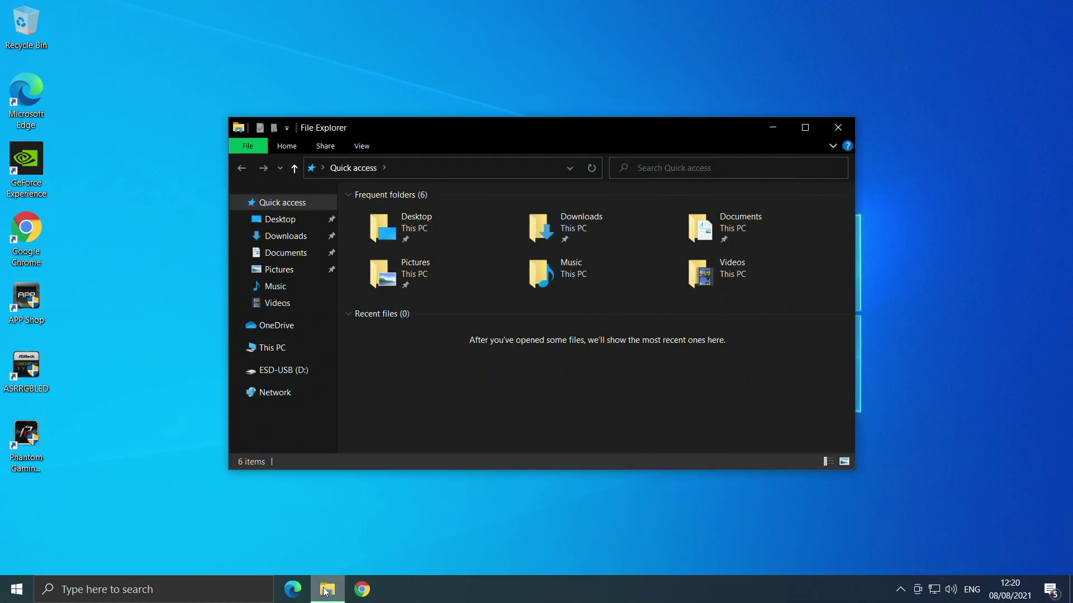
{"action": "right_click", "coordinate": [283, 375]}
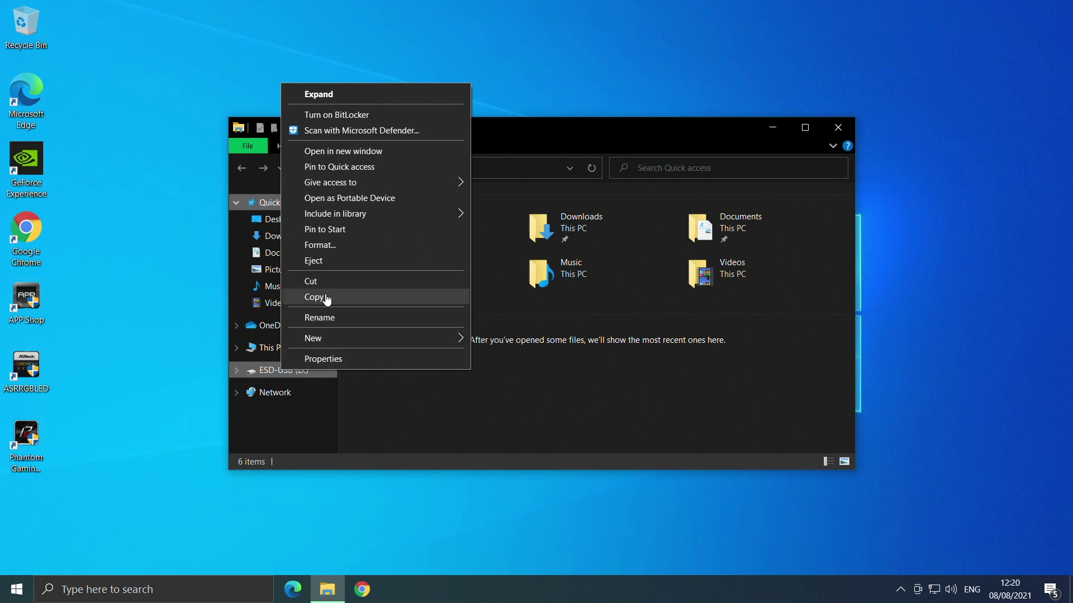
{"action": "left_click", "coordinate": [351, 246]}
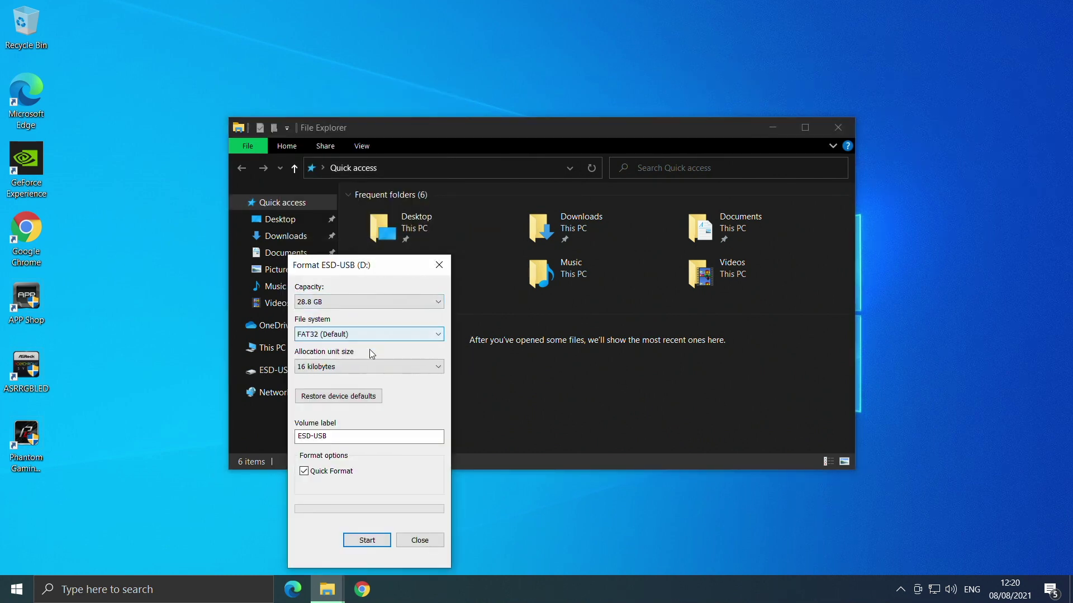
Step: Run the quick FAT32 format, confirming the erase and dismissing the completion notice
{"action": "left_click", "coordinate": [369, 543]}
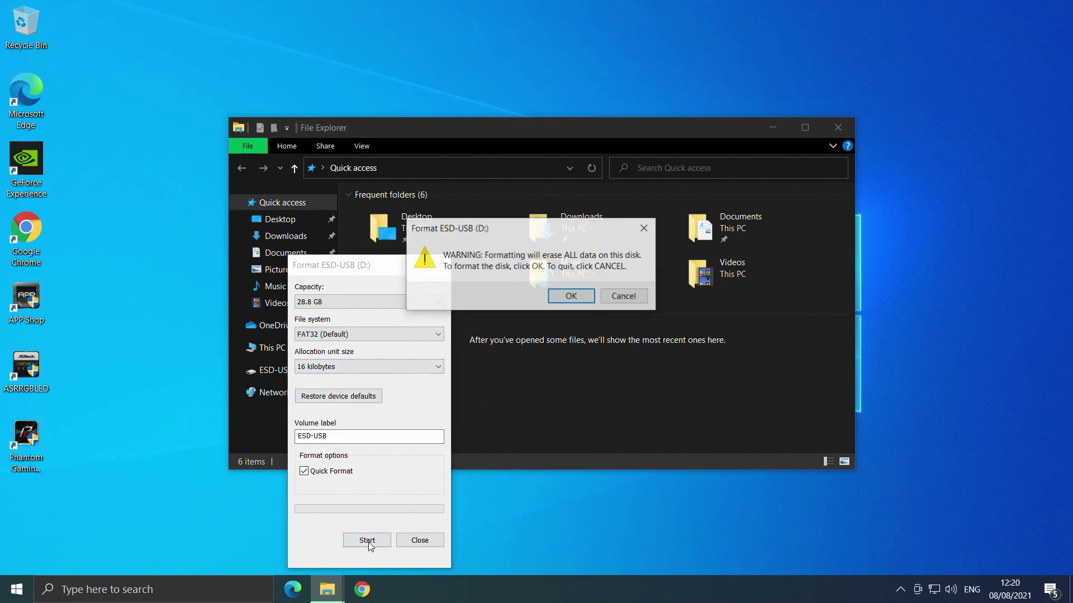
{"action": "left_click", "coordinate": [571, 297]}
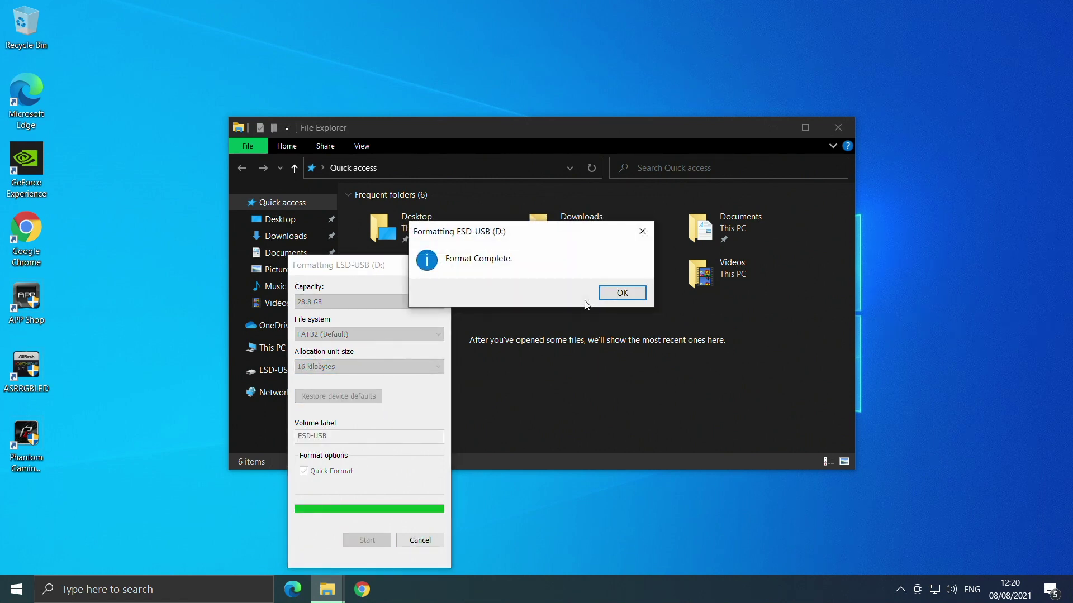
{"action": "left_click", "coordinate": [616, 295]}
{"action": "left_click", "coordinate": [419, 540]}
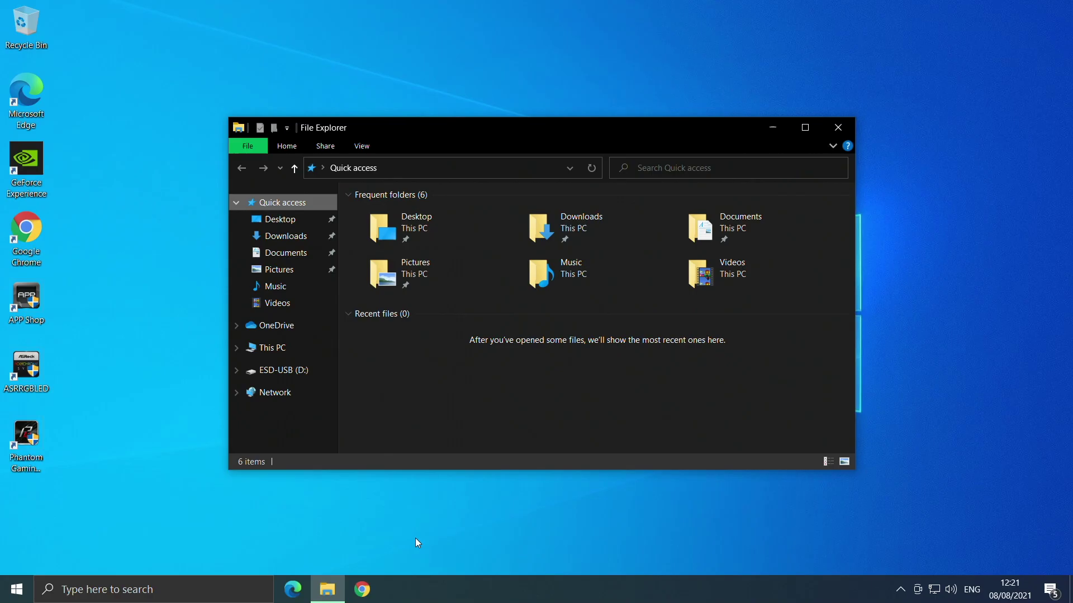
{"action": "type", "text": "microso"}
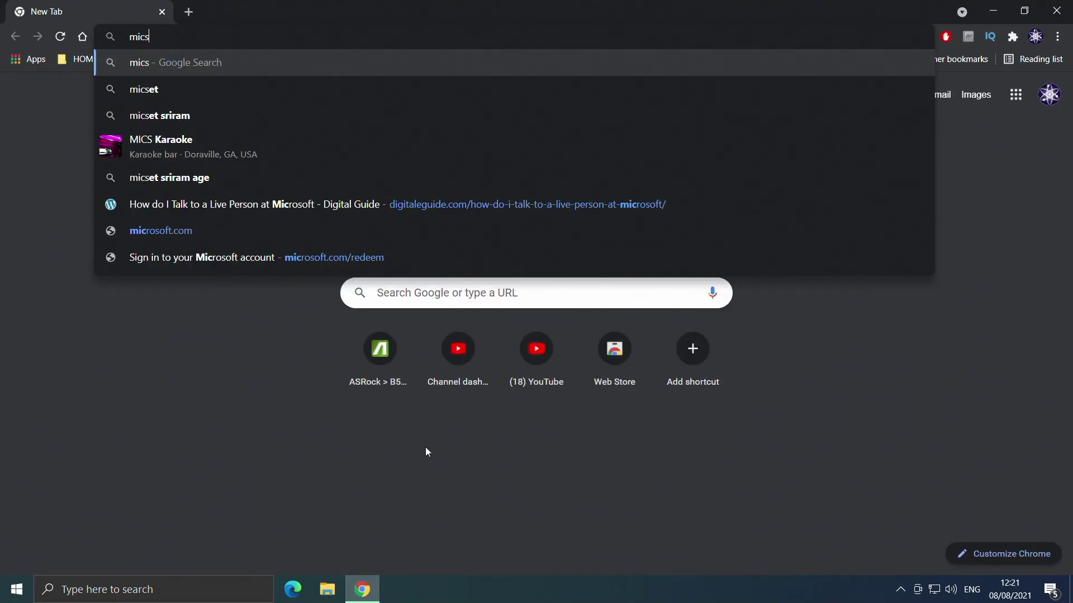
{"action": "type", "text": "ft windows 10 "}
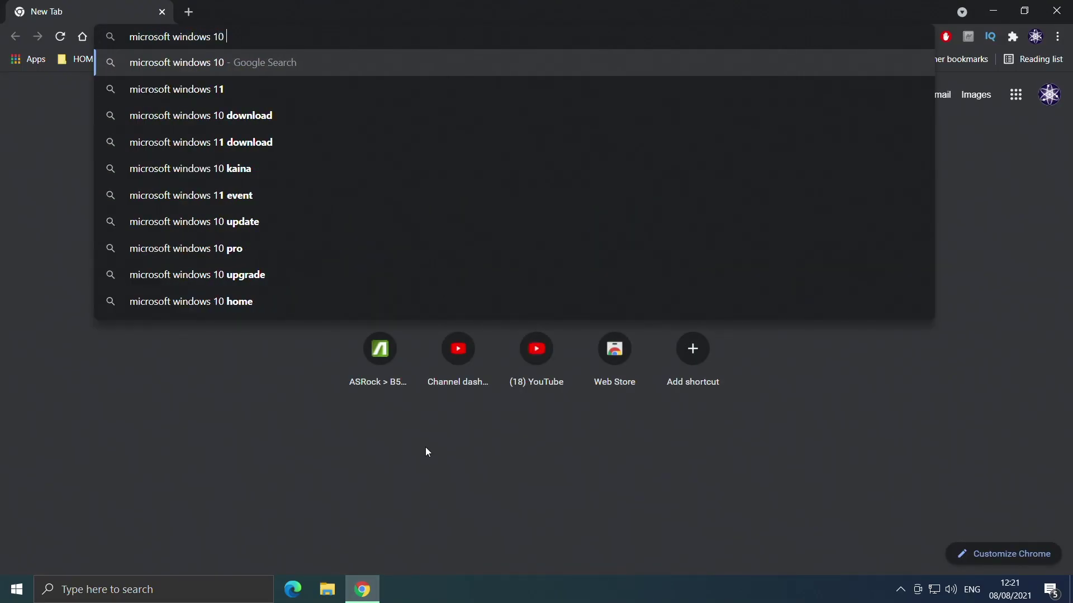
{"action": "type", "text": "download"}
Step: Search Google, reach Microsoft's Download Windows 10 page and show the downloaded tool in its folder
{"action": "key", "text": "Return"}
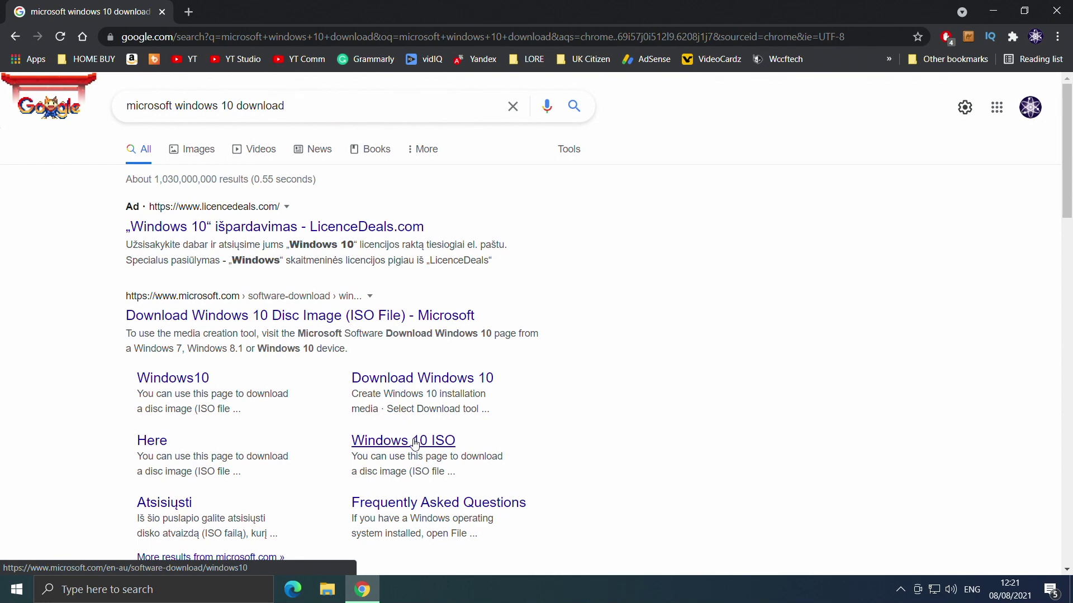
{"action": "left_click", "coordinate": [396, 382]}
{"action": "scroll", "coordinate": [363, 367], "scroll_direction": "down", "scroll_amount": 2}
{"action": "scroll", "coordinate": [364, 367], "scroll_direction": "down", "scroll_amount": 3}
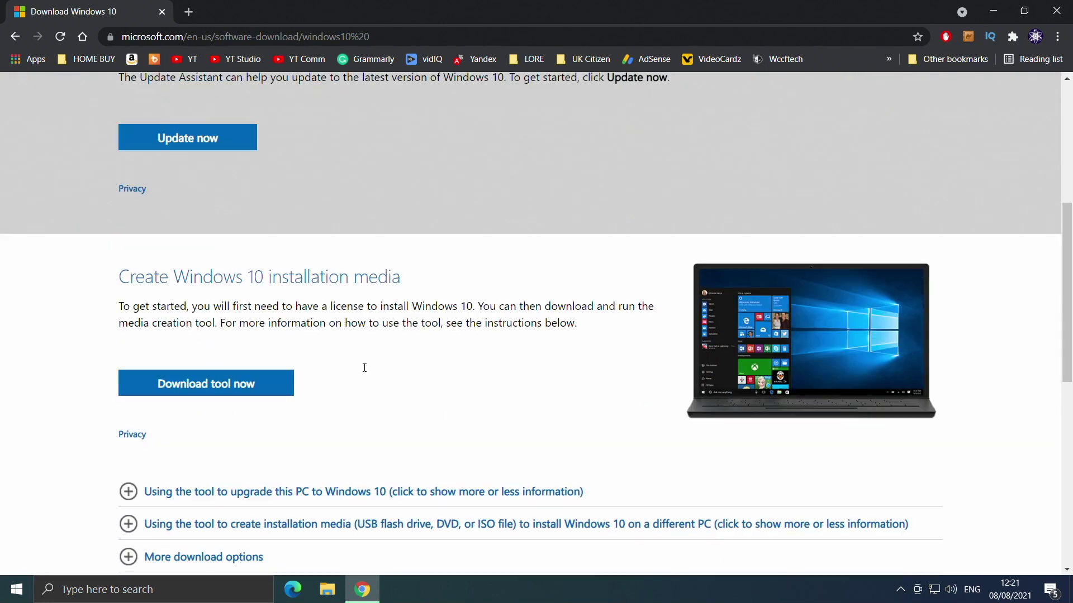
{"action": "scroll", "coordinate": [363, 367], "scroll_direction": "down", "scroll_amount": 1}
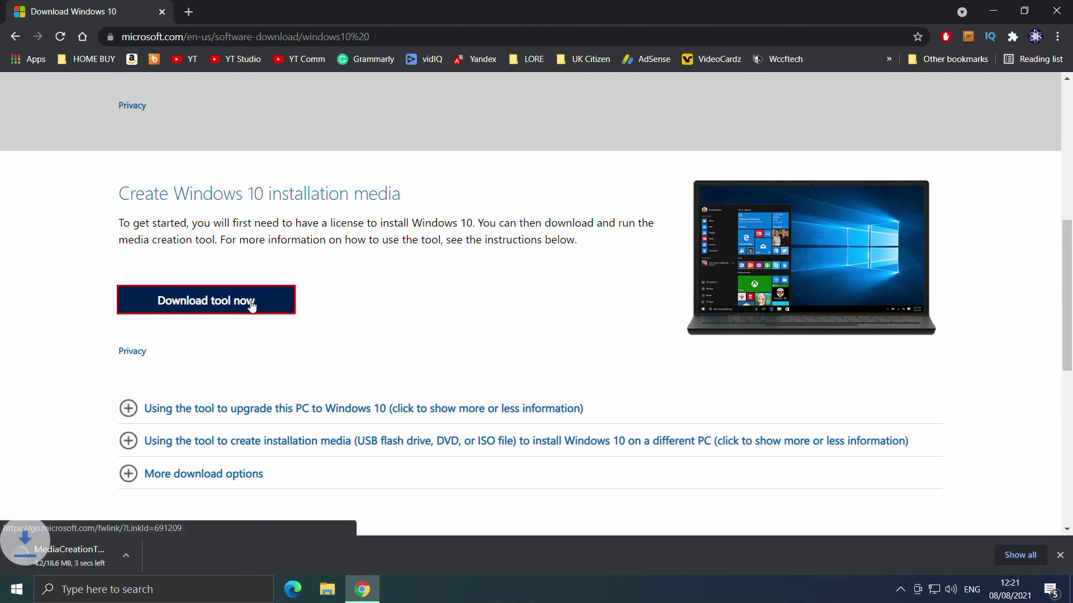
{"action": "left_click", "coordinate": [158, 556]}
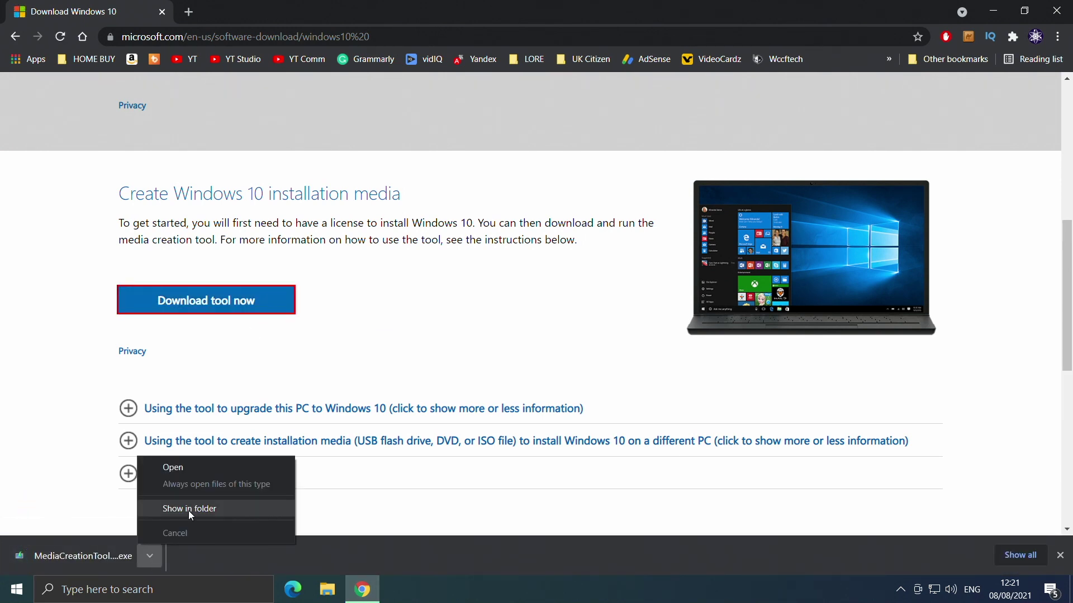
Step: Launch MediaCreationTool21H1 with admin rights and choose Create installation media for another PC
{"action": "left_click", "coordinate": [189, 511]}
{"action": "double_click", "coordinate": [404, 226]}
{"action": "left_click", "coordinate": [499, 389]}
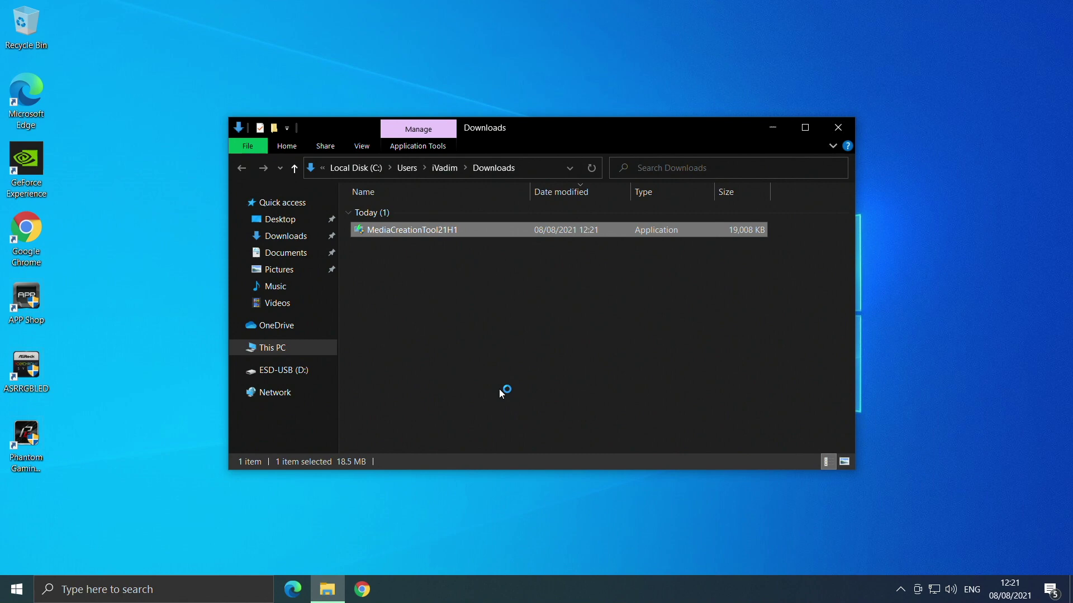
{"action": "left_click", "coordinate": [704, 456]}
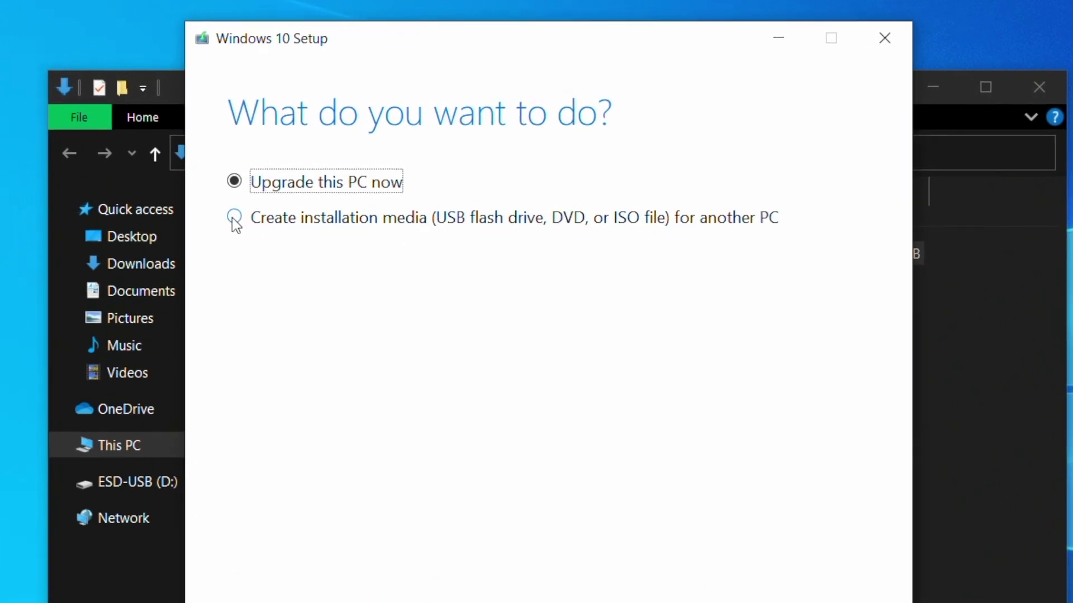
{"action": "left_click", "coordinate": [223, 221]}
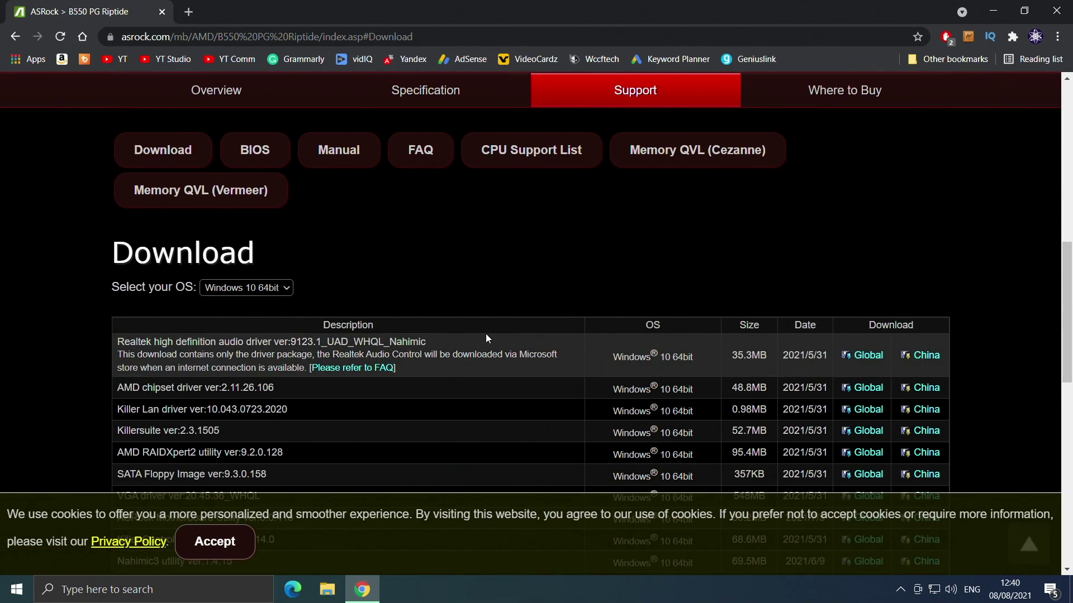
{"action": "scroll", "coordinate": [486, 335], "scroll_direction": "down", "scroll_amount": 2}
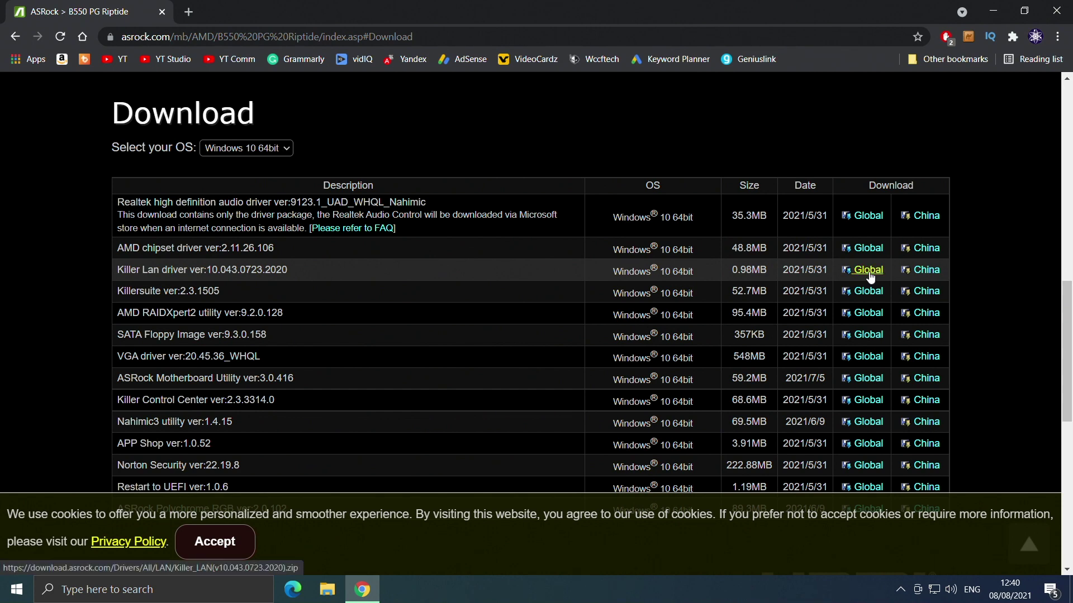
Step: Download the Killer LAN driver zip from ASRock and show it in the Downloads folder
{"action": "left_click", "coordinate": [868, 270]}
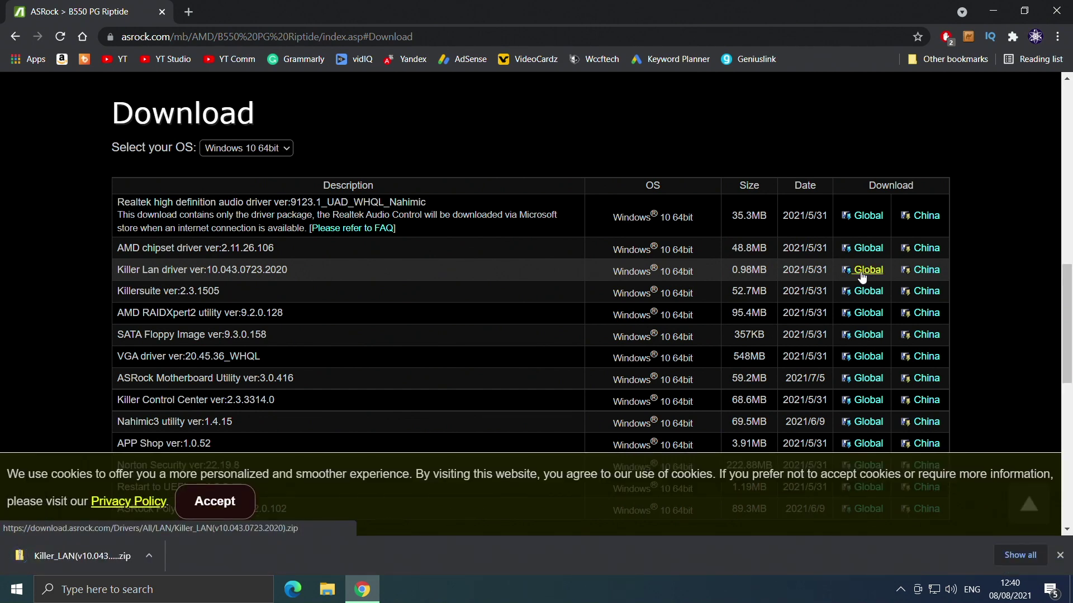
{"action": "left_click", "coordinate": [148, 556]}
{"action": "left_click", "coordinate": [212, 509]}
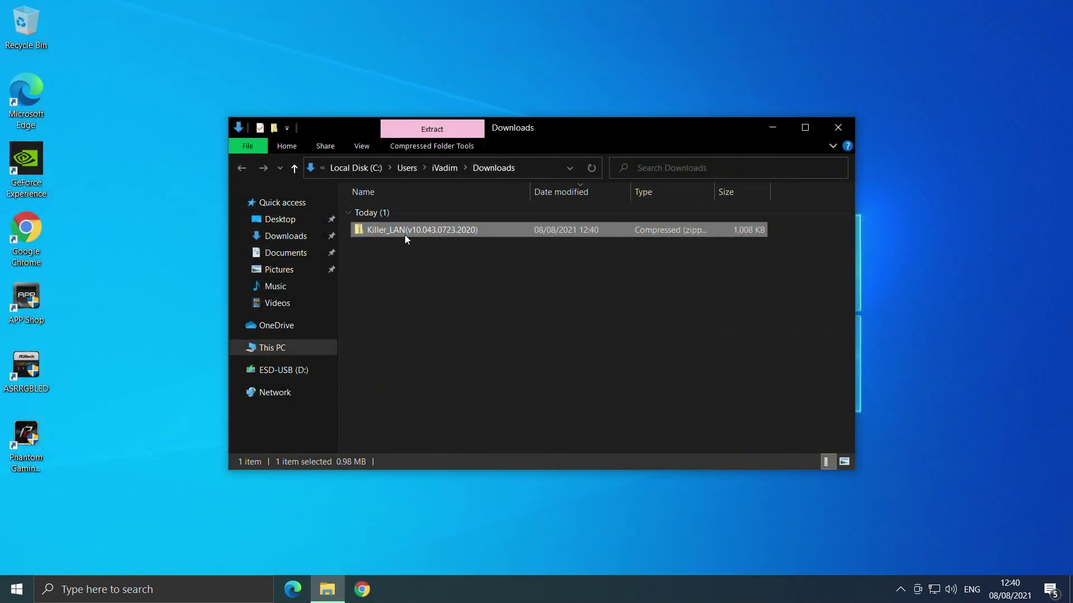
Step: Extract the Killer_LAN zip into Downloads and copy the extracted folder onto ESD-USB (D:)
{"action": "right_click", "coordinate": [408, 232]}
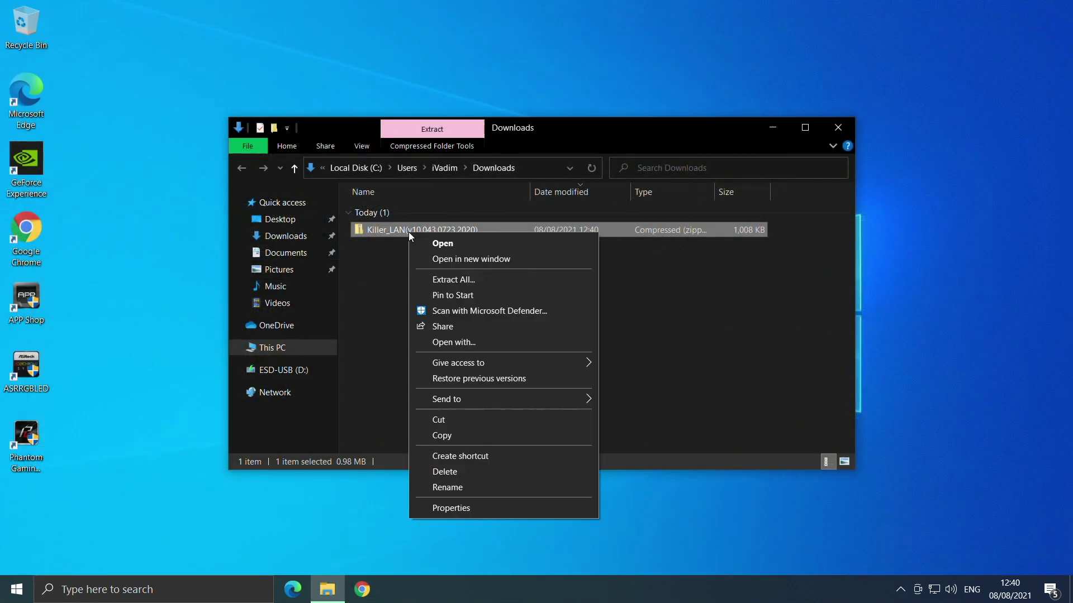
{"action": "left_click", "coordinate": [444, 279]}
{"action": "left_click", "coordinate": [668, 433]}
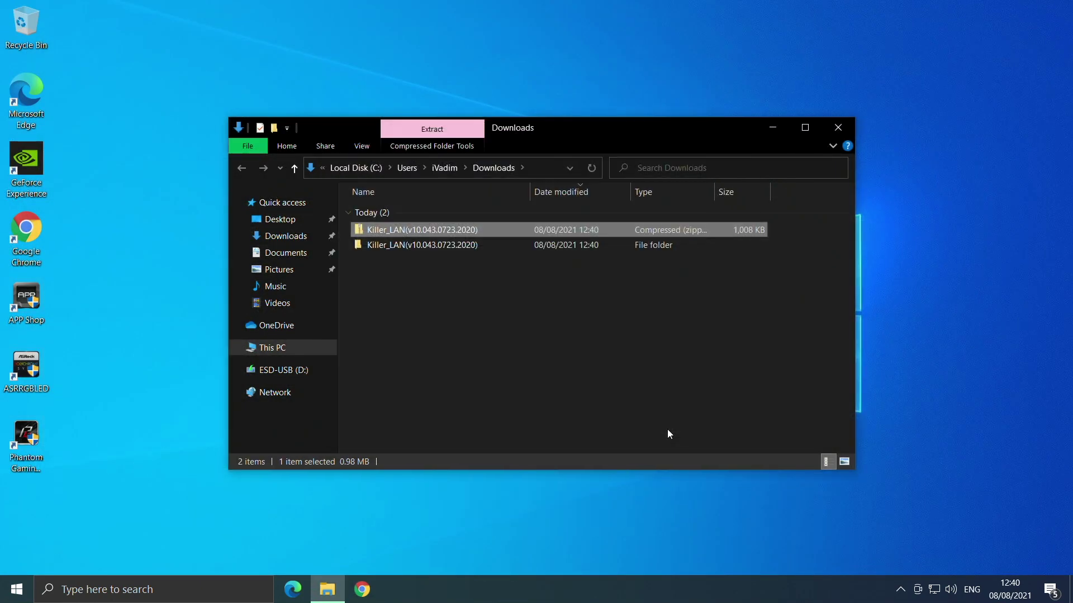
{"action": "left_click_drag", "start_coordinate": [390, 248], "coordinate": [271, 372]}
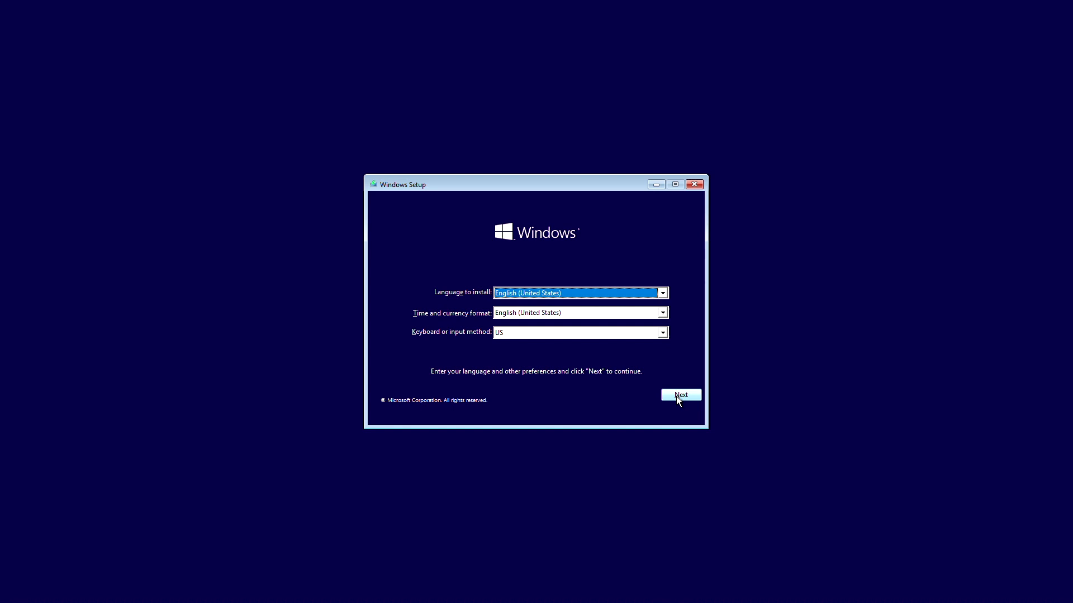
Step: Accept the default English (United States) language and US keyboard, then begin the Windows install
{"action": "left_click", "coordinate": [676, 397]}
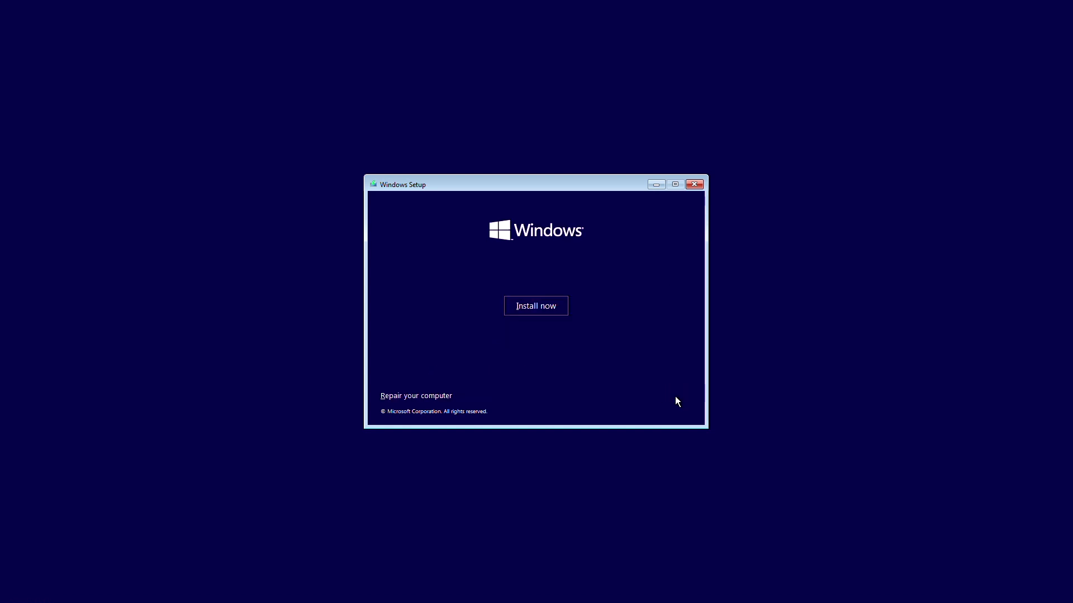
{"action": "left_click", "coordinate": [552, 309]}
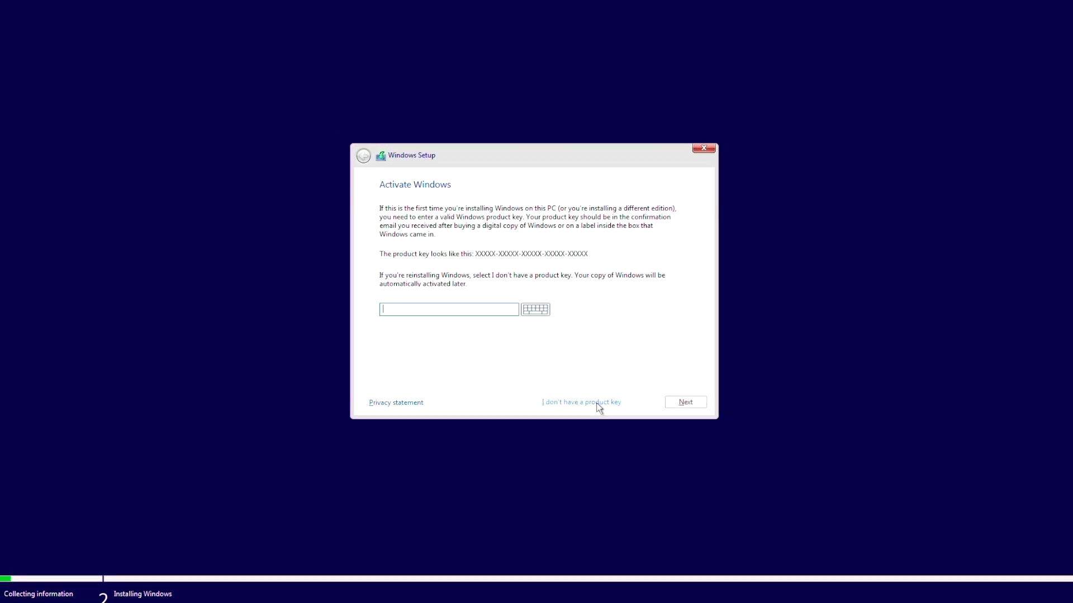
Step: Choose 'I don't have a product key' on the Activate Windows page
{"action": "left_click", "coordinate": [593, 402]}
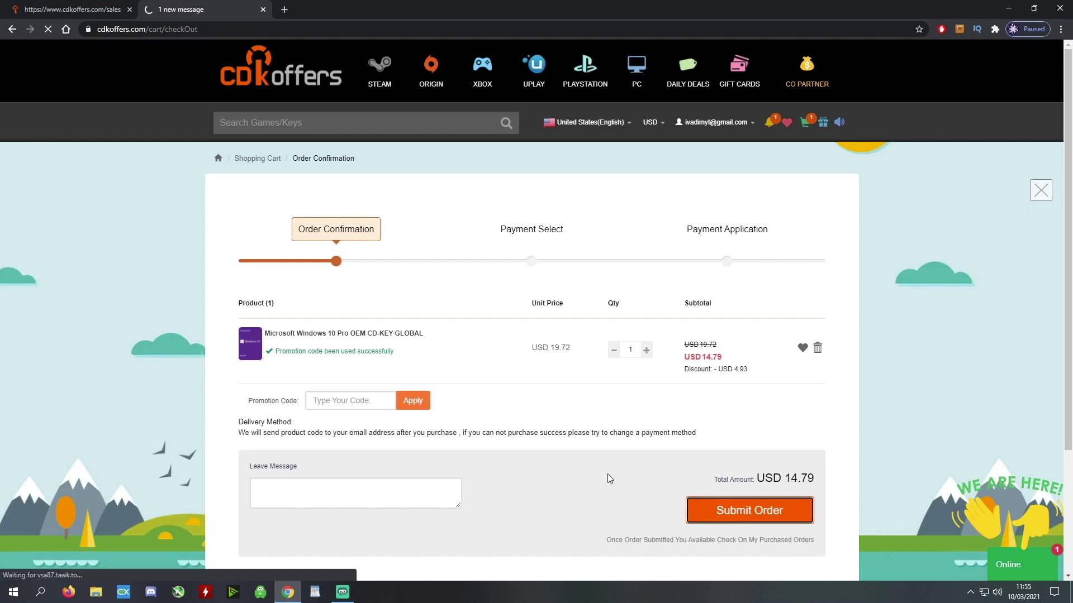
Step: Pay for the discounted Windows 10 Pro key on CDKoffers and start entering it under Change product key
{"action": "left_click", "coordinate": [751, 530]}
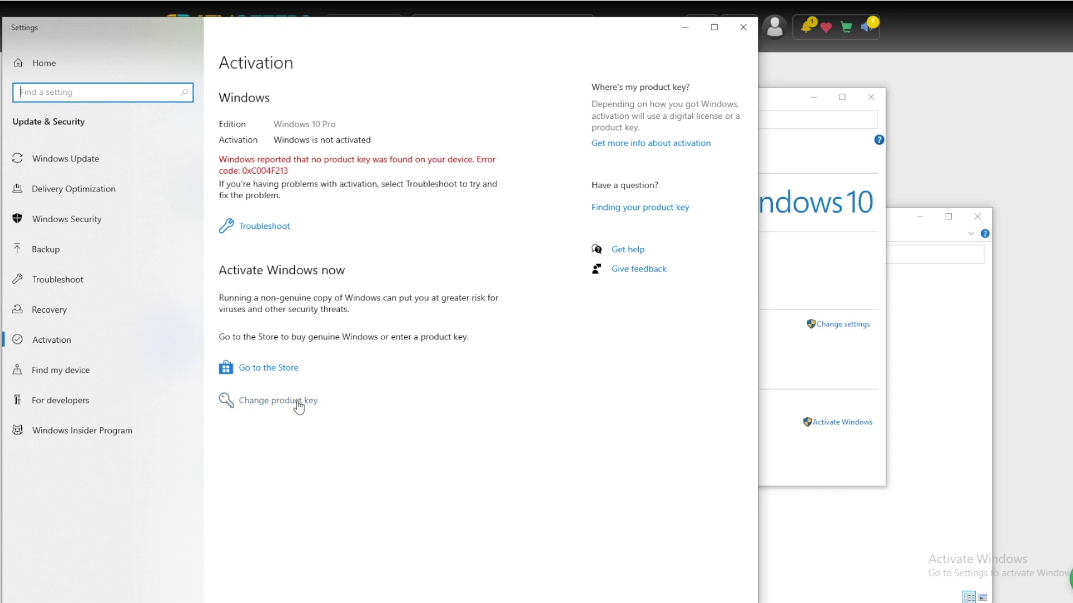
{"action": "left_click", "coordinate": [299, 405]}
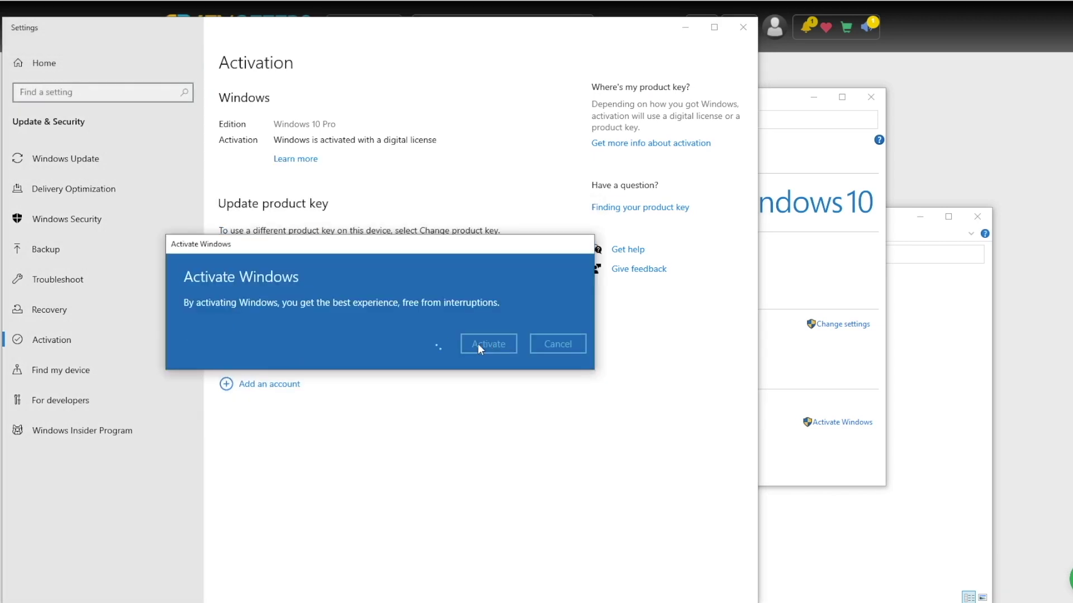
Step: Activate with the key, confirm Windows 10 Pro, accept the license and pick Custom: Install Windows only
{"action": "left_click", "coordinate": [557, 344]}
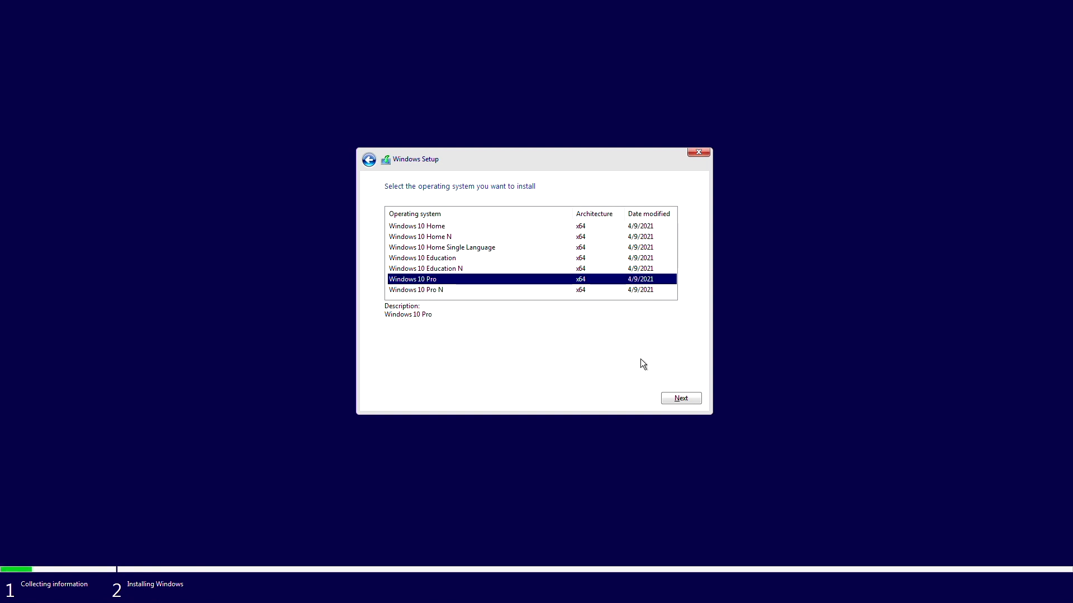
{"action": "left_click", "coordinate": [681, 400]}
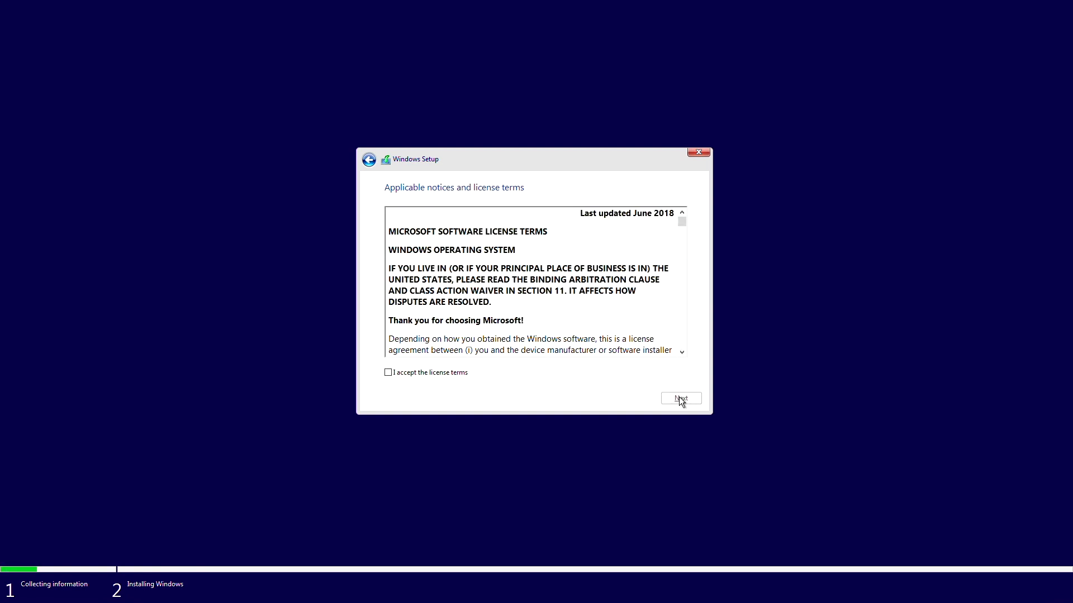
{"action": "left_click_drag", "start_coordinate": [676, 233], "coordinate": [673, 362]}
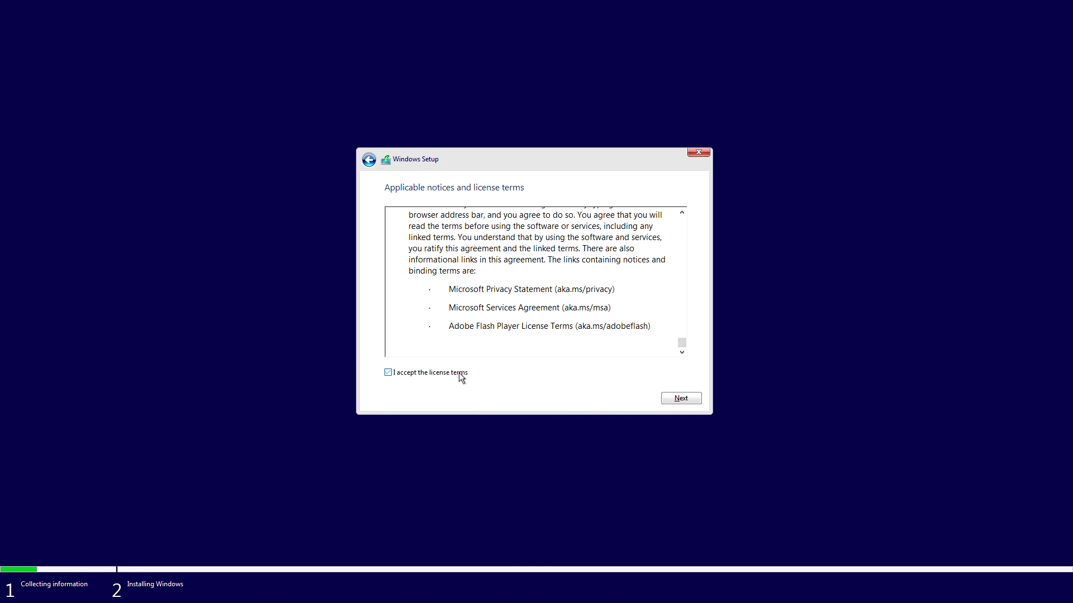
{"action": "left_click", "coordinate": [686, 400]}
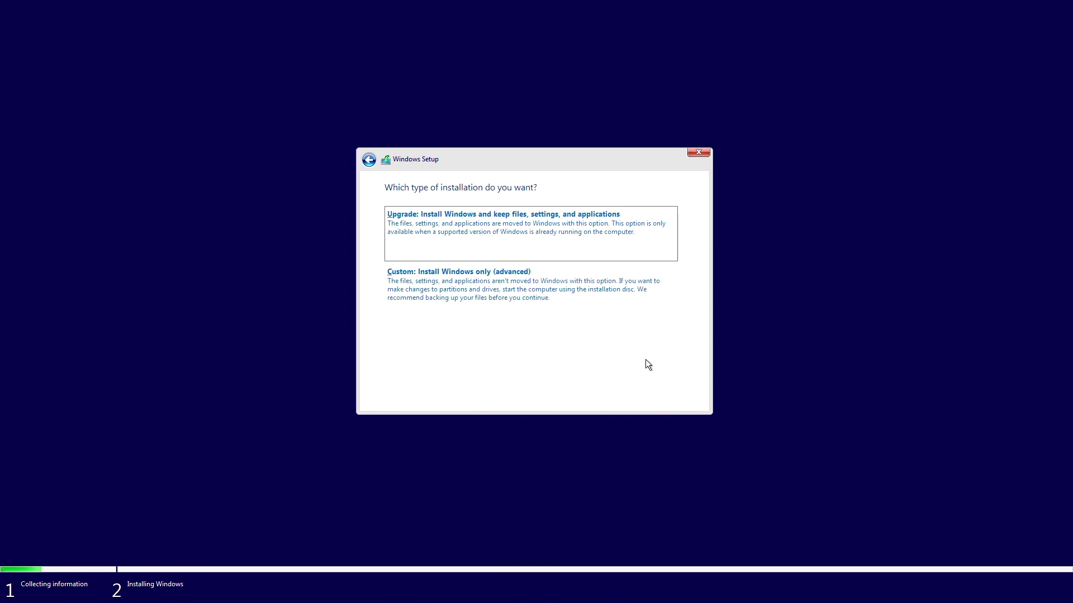
{"action": "left_click", "coordinate": [564, 295]}
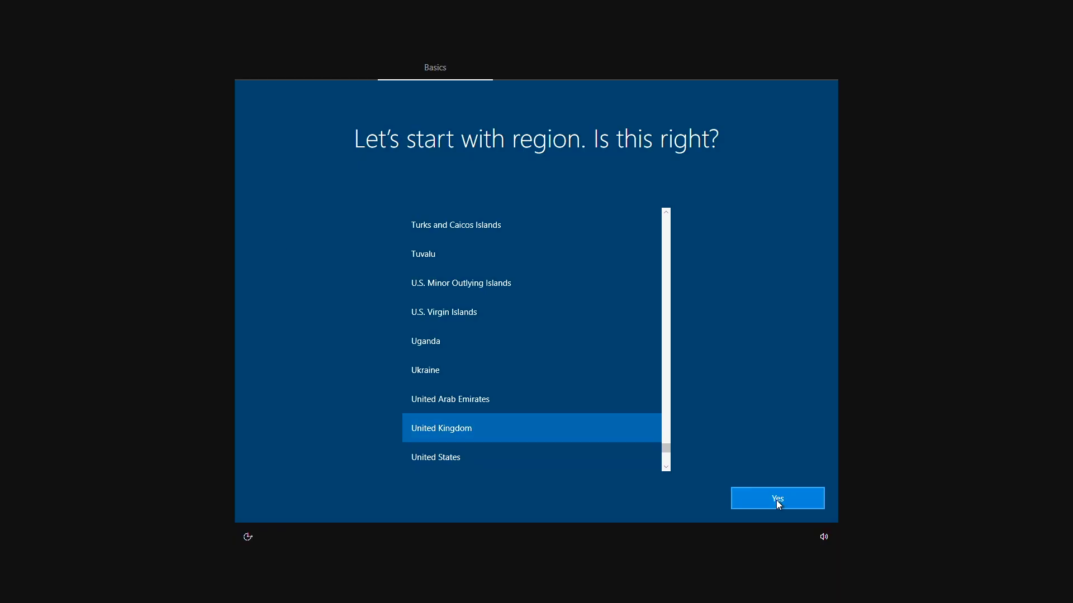
Step: Confirm United Kingdom region, continue with limited setup and accept sending only required diagnostic data
{"action": "left_click", "coordinate": [302, 505]}
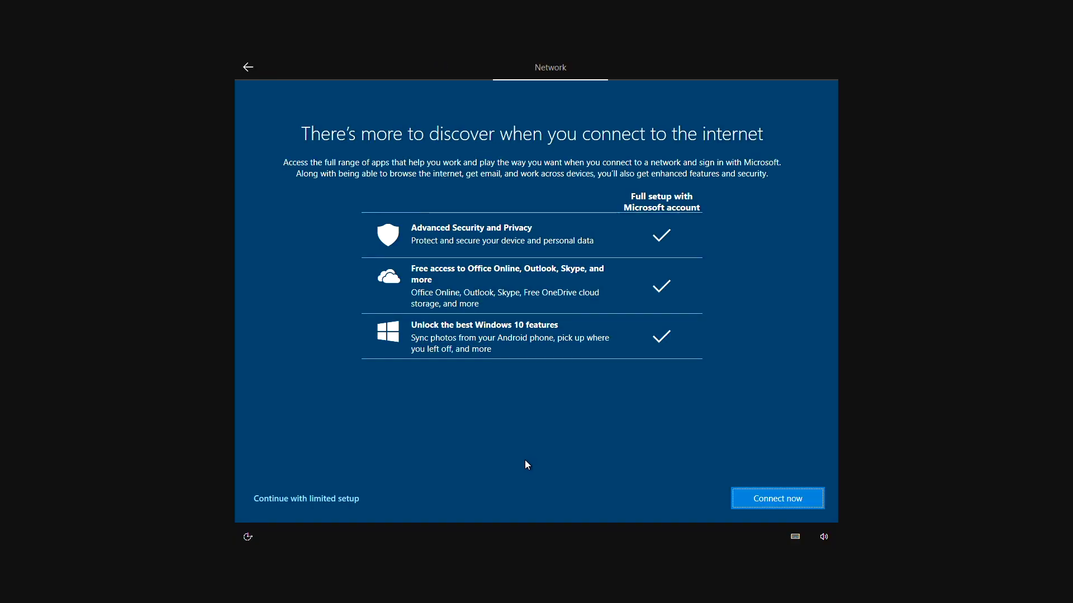
{"action": "left_click", "coordinate": [754, 498]}
{"action": "left_click", "coordinate": [747, 496]}
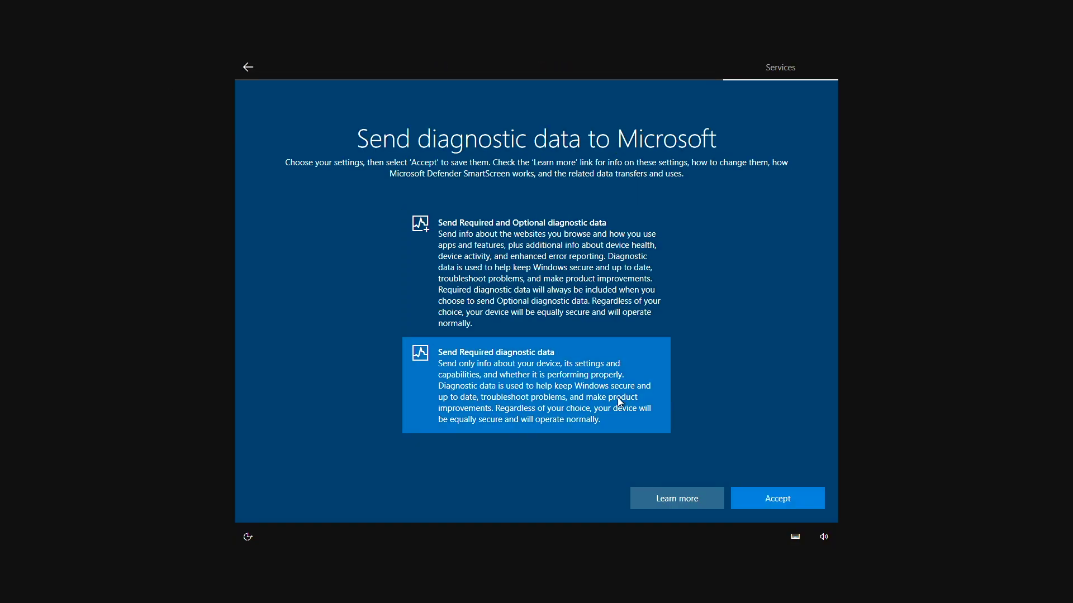
{"action": "left_click", "coordinate": [767, 503]}
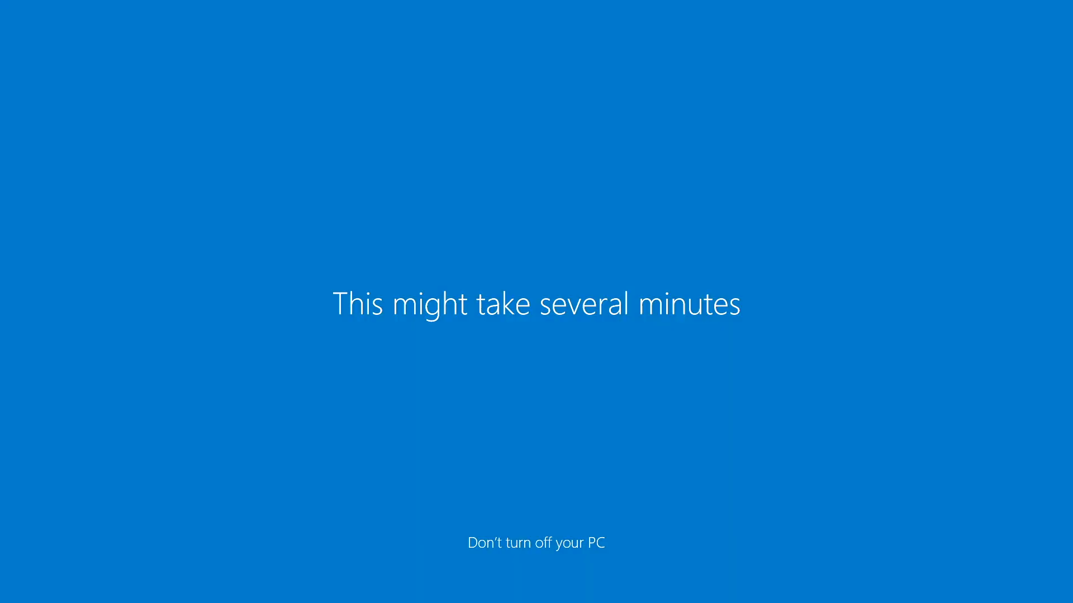